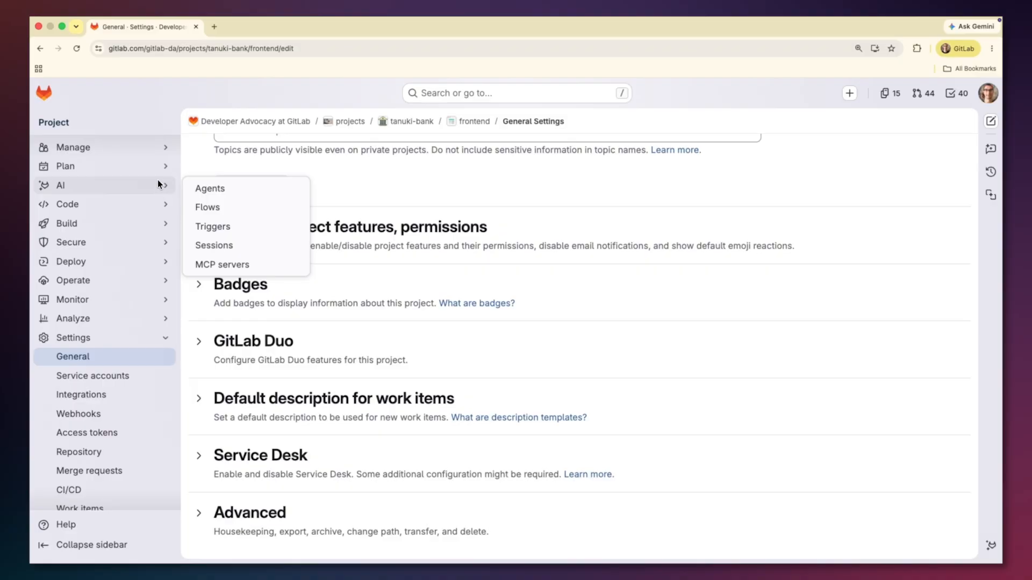
# Open the form for a new AI flow in the frontend project and examine its basic information, visibility options and default YAML configuration
pyautogui.click(215, 205)
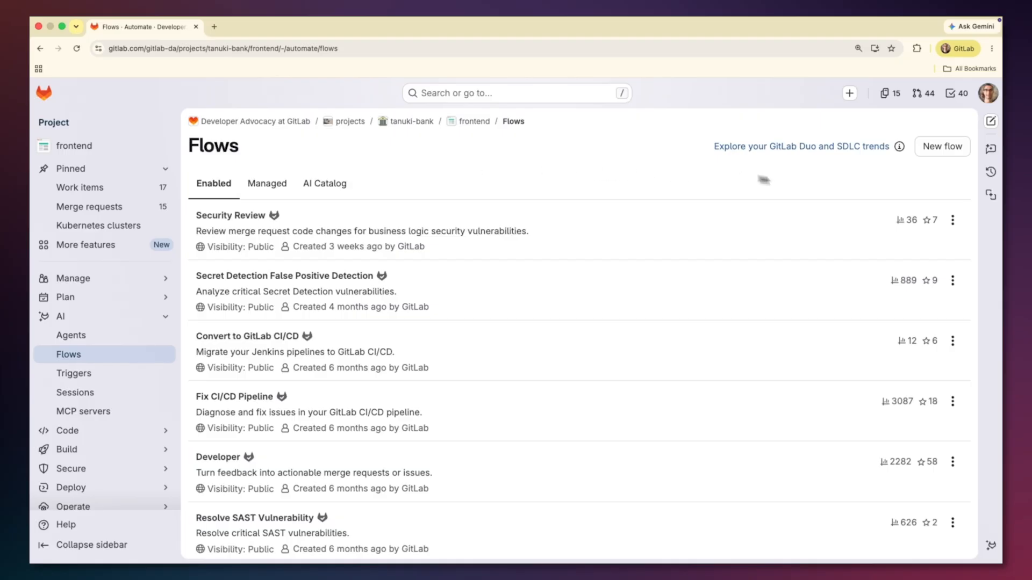
pyautogui.click(941, 152)
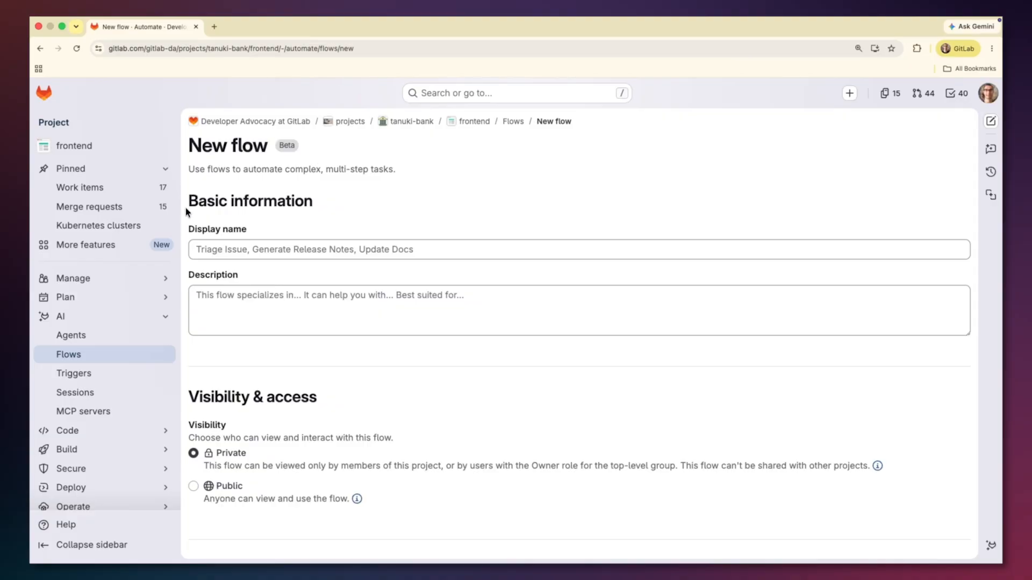
pyautogui.scroll(-2, 185, 283)
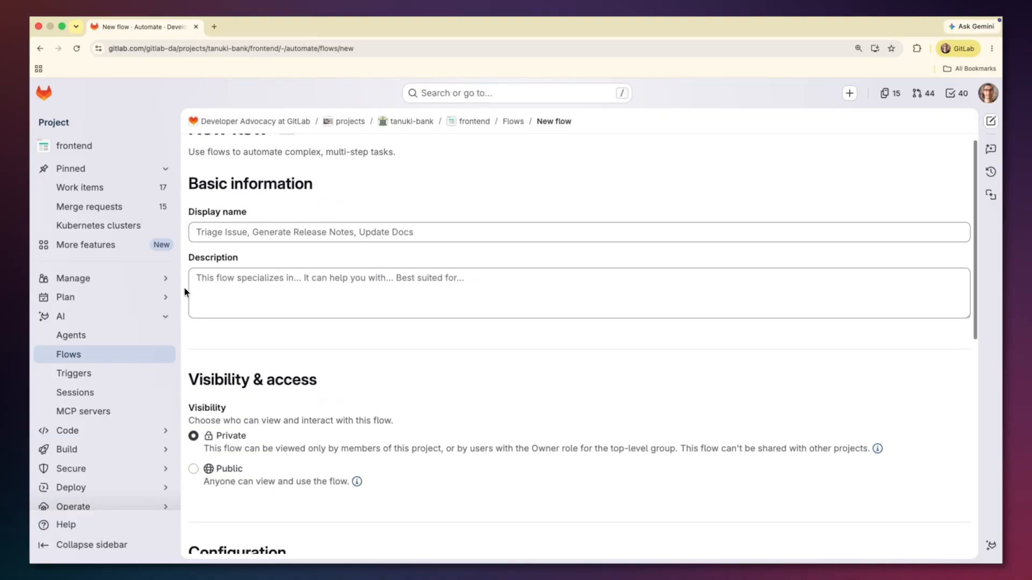
pyautogui.scroll(-10, 185, 293)
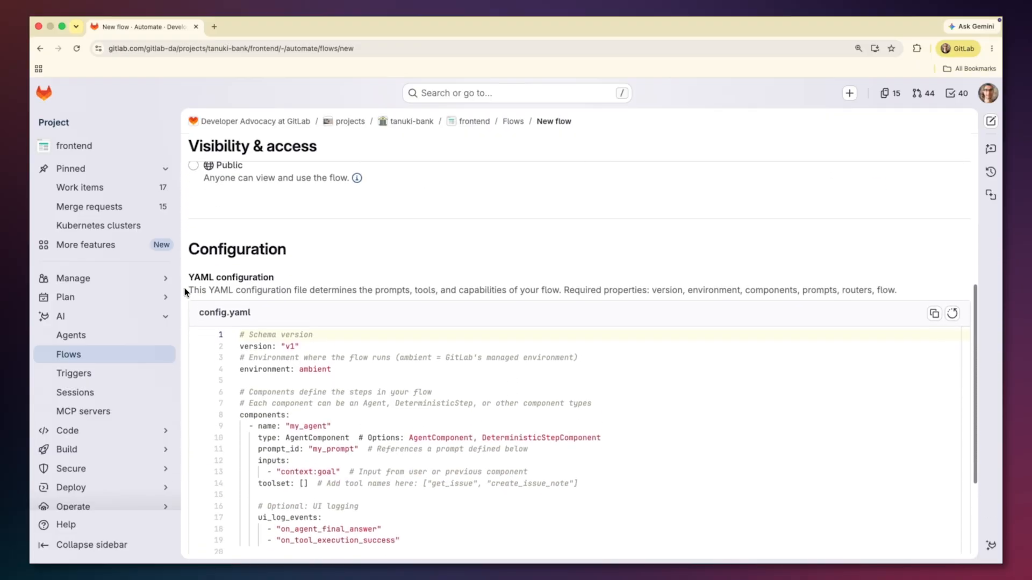
pyautogui.scroll(-2, 184, 293)
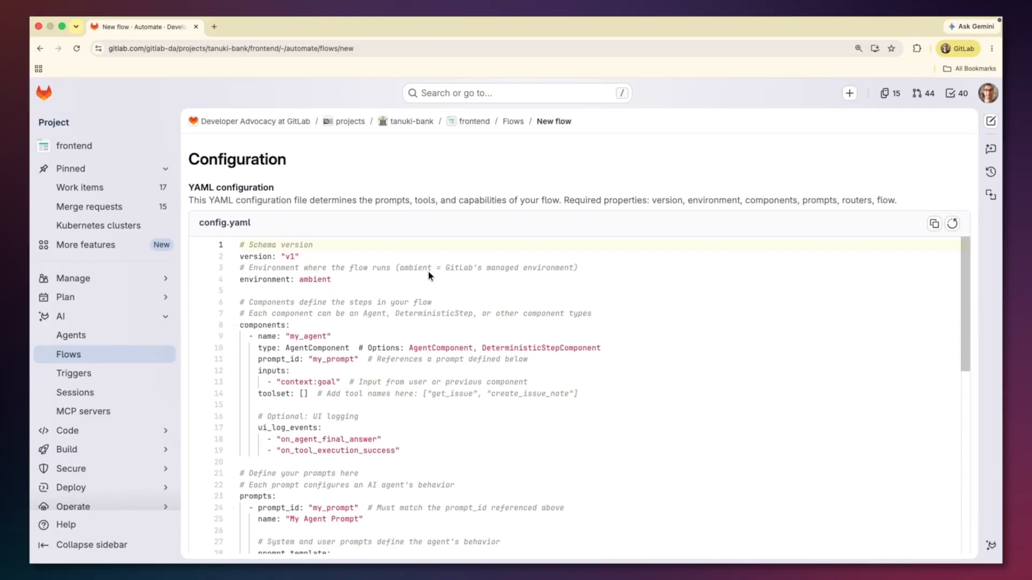
pyautogui.scroll(-5, 428, 272)
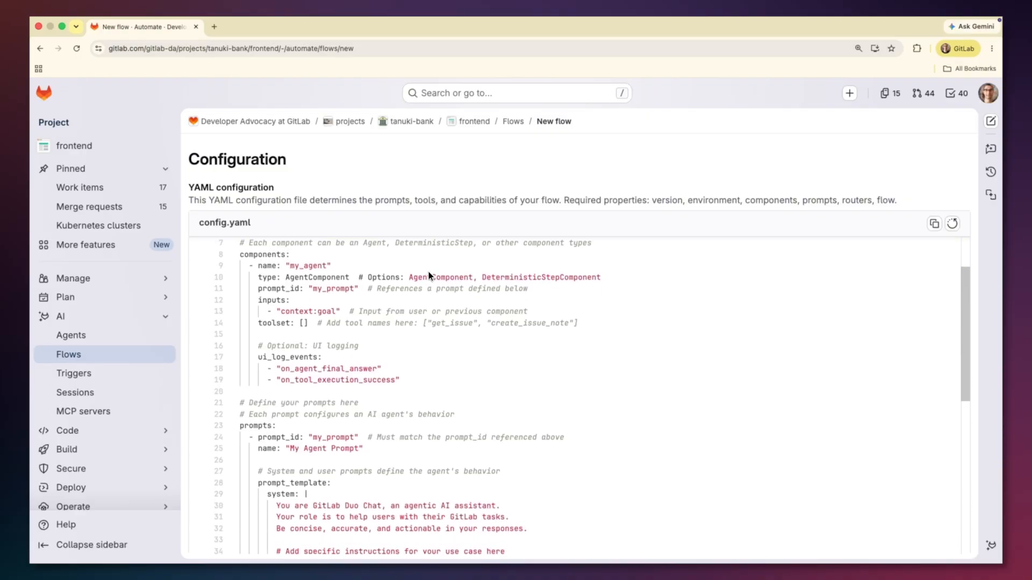
pyautogui.scroll(-5, 428, 272)
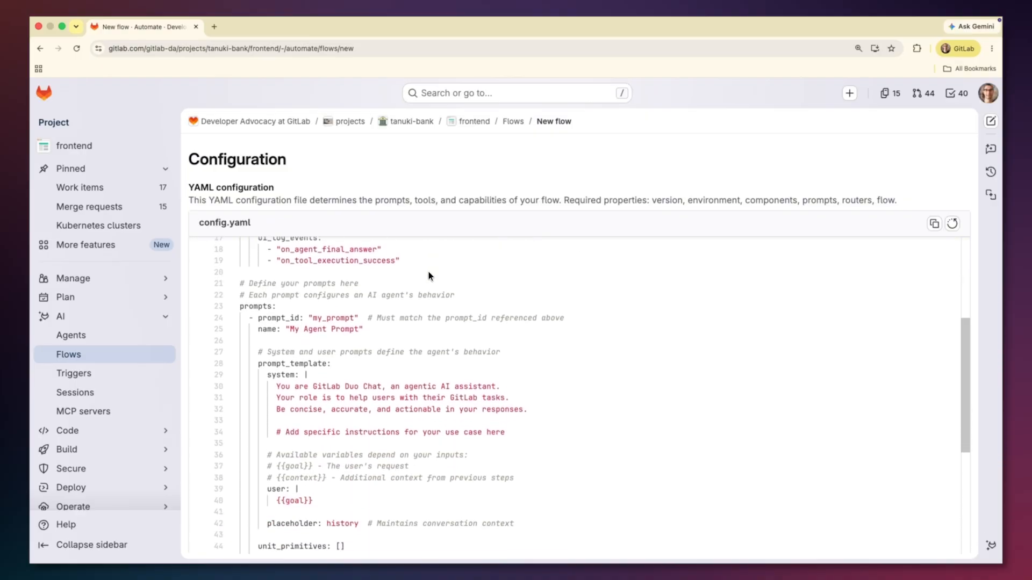
pyautogui.scroll(-8, 428, 272)
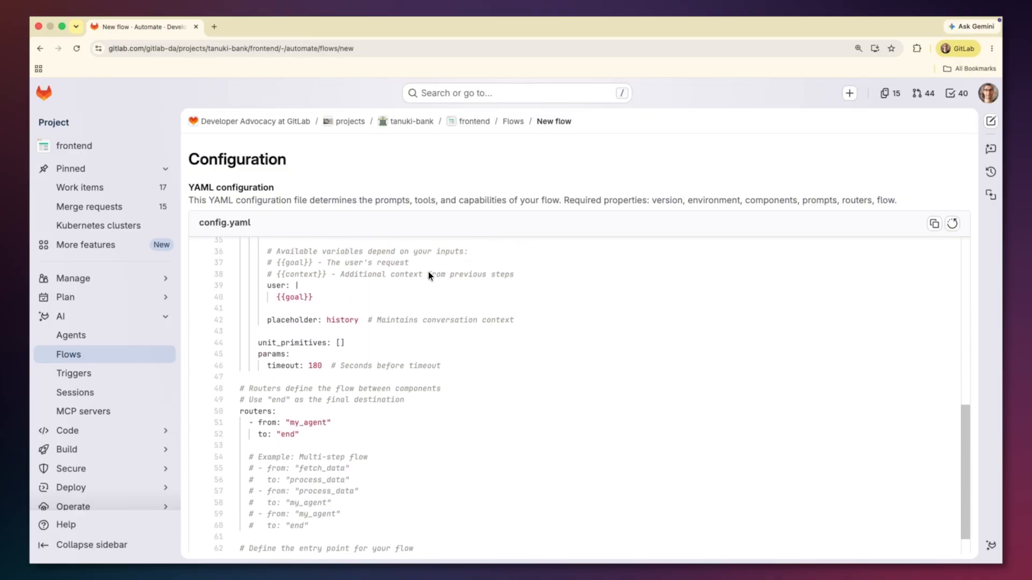
pyautogui.scroll(-4, 428, 275)
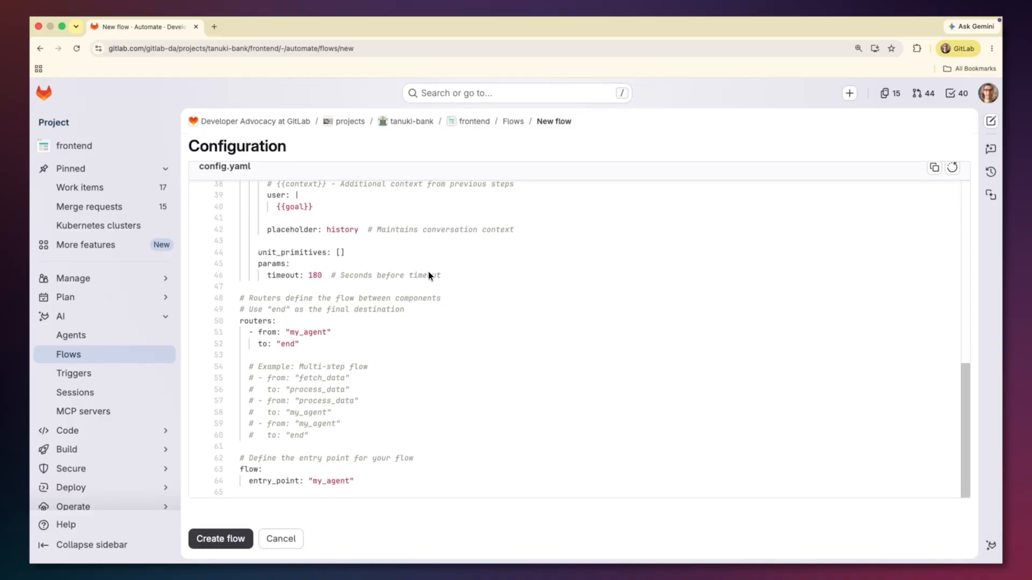
pyautogui.scroll(15, 429, 275)
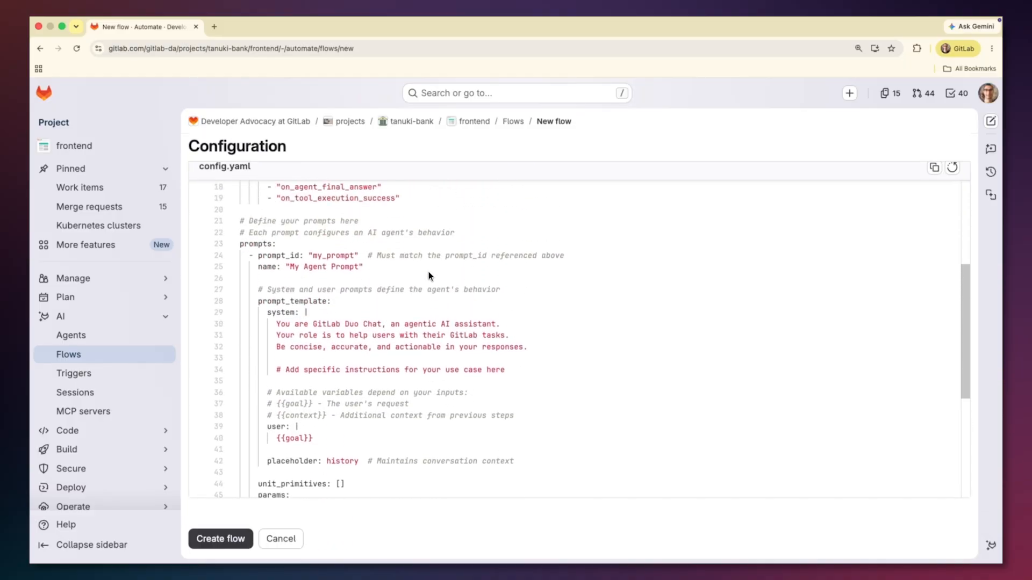
pyautogui.scroll(5, 428, 275)
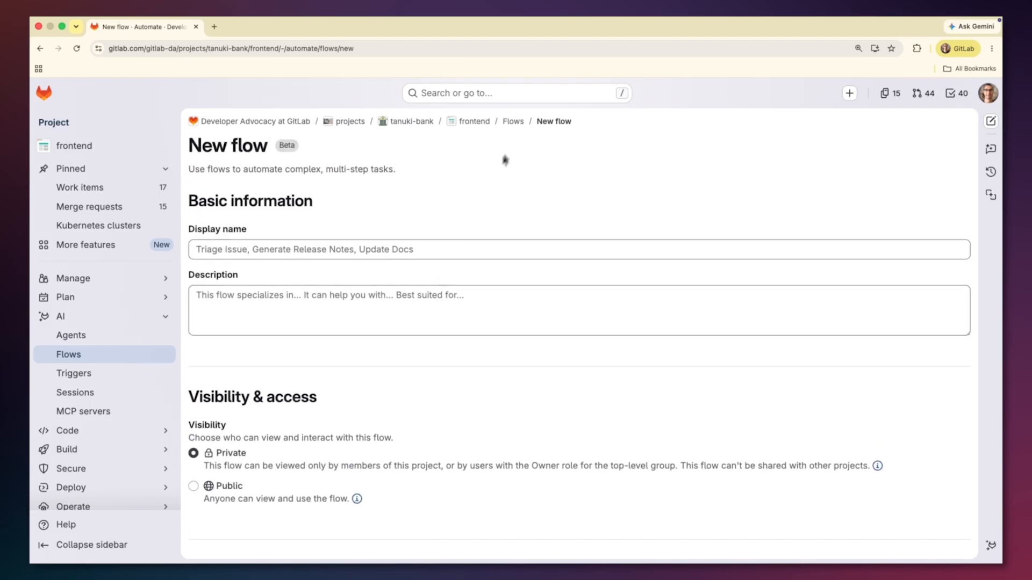
# Return to the project's flows and open the Answer Open Questions Flow from the managed flows
pyautogui.click(513, 122)
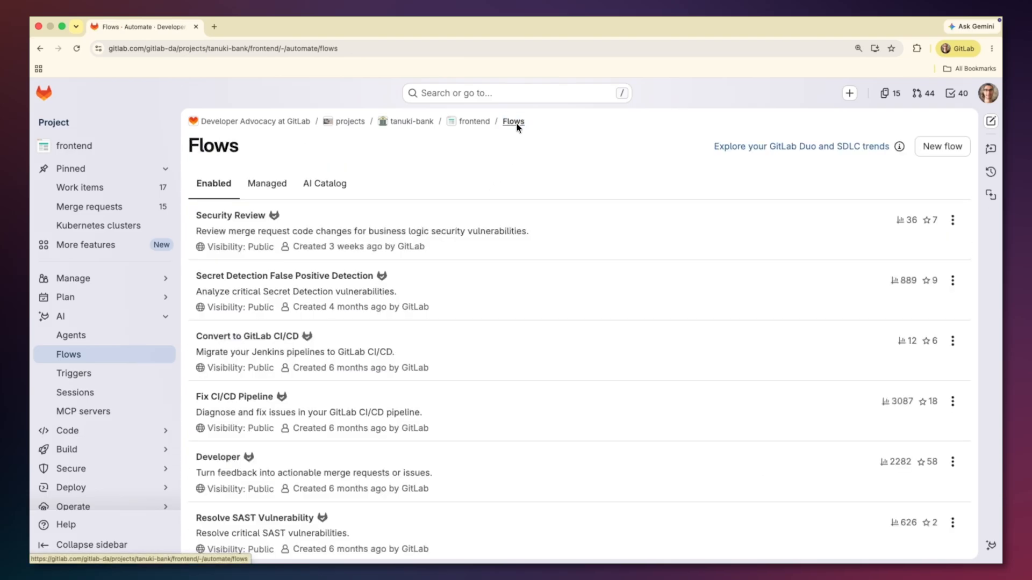
pyautogui.click(270, 195)
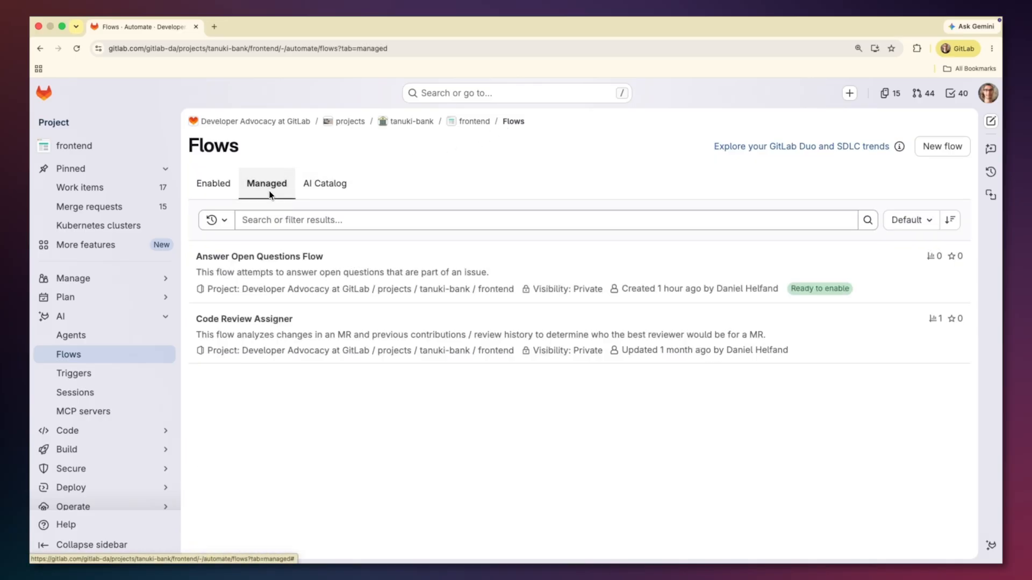
pyautogui.click(293, 268)
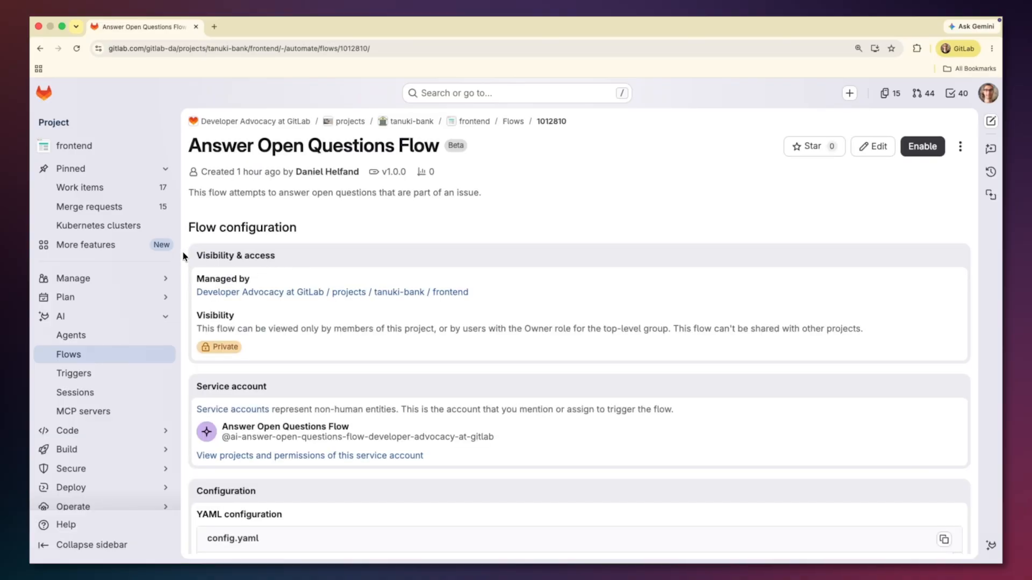
# Review the flow's visibility, service account, and the component inputs and toolset in config.yaml
pyautogui.scroll(-2, 182, 252)
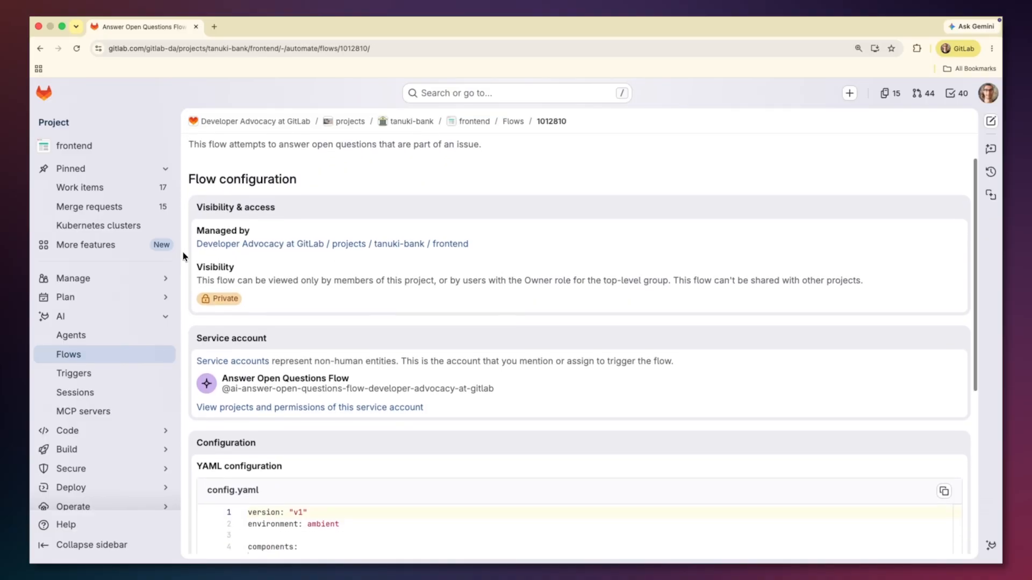
pyautogui.scroll(-1, 182, 251)
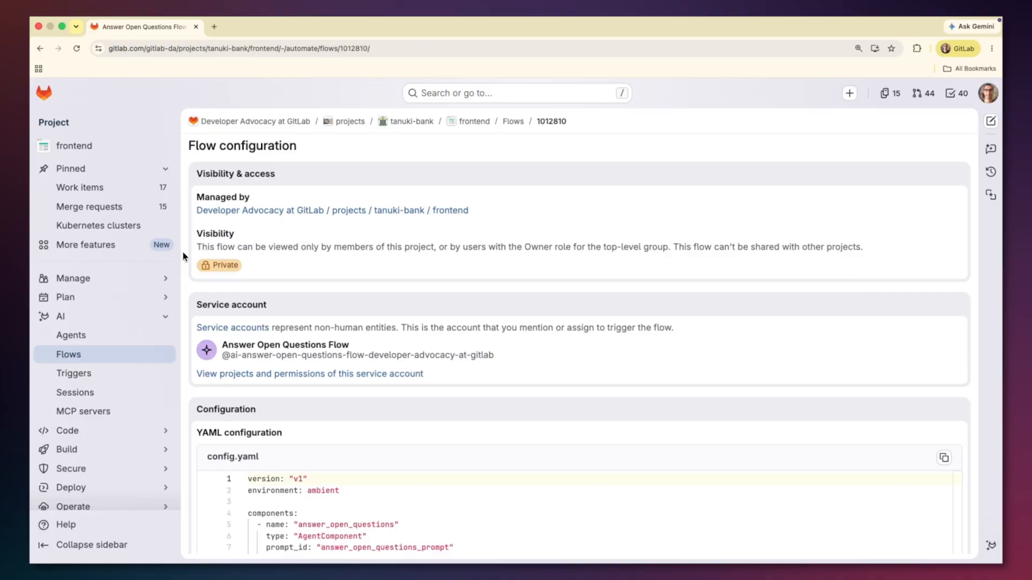
pyautogui.scroll(-4, 184, 255)
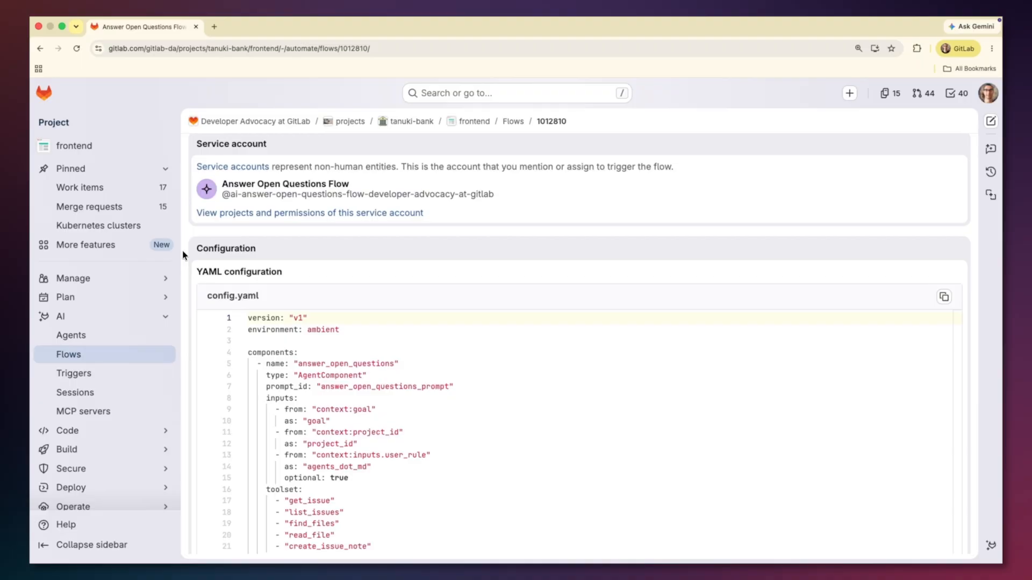
pyautogui.scroll(-3, 185, 264)
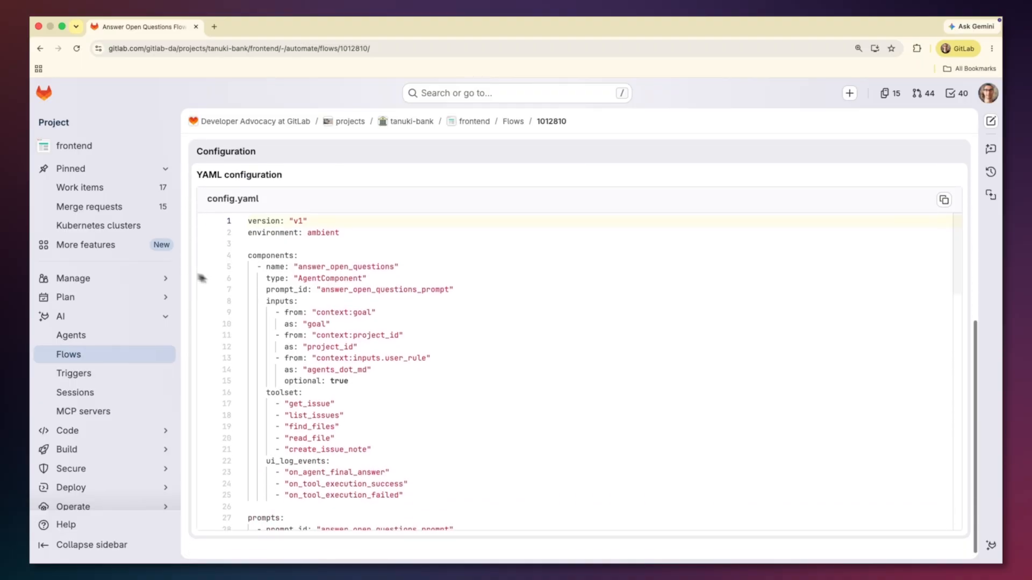
pyautogui.scroll(-2, 456, 268)
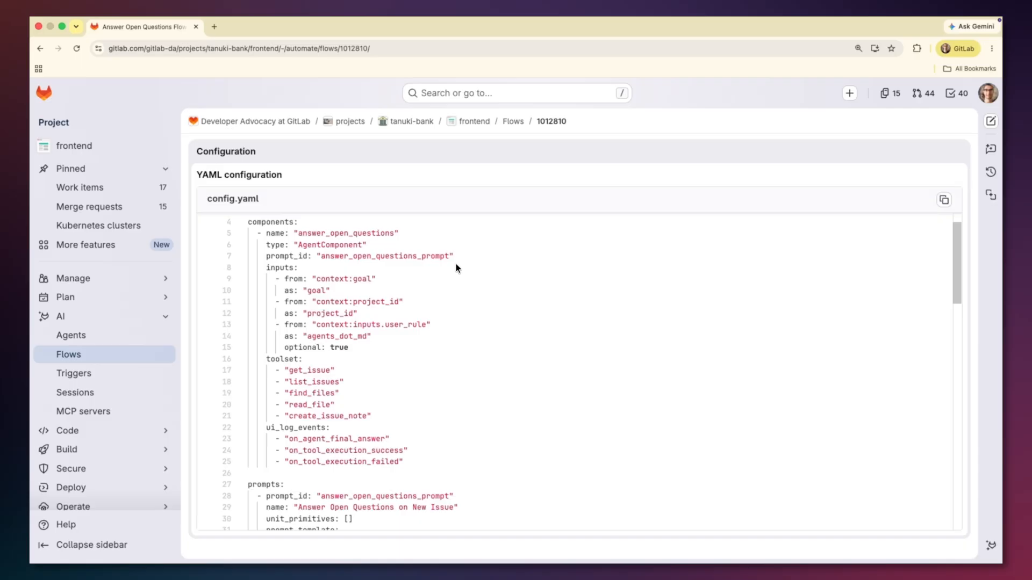
# Read through the system prompt, user prompt, timeout, routers and entry point in the flow's config.yaml
pyautogui.scroll(-10, 456, 268)
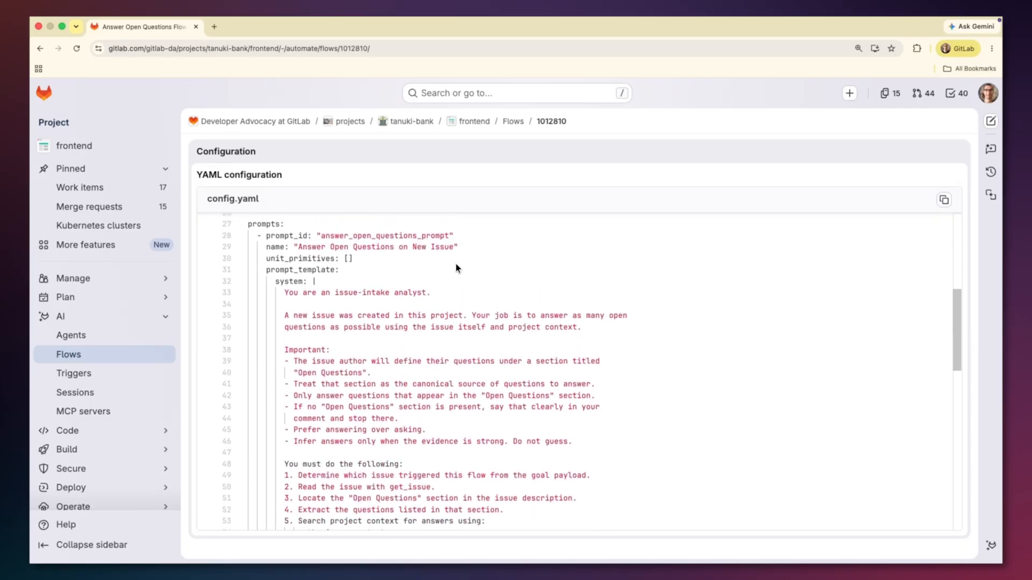
pyautogui.moveTo(233, 272)
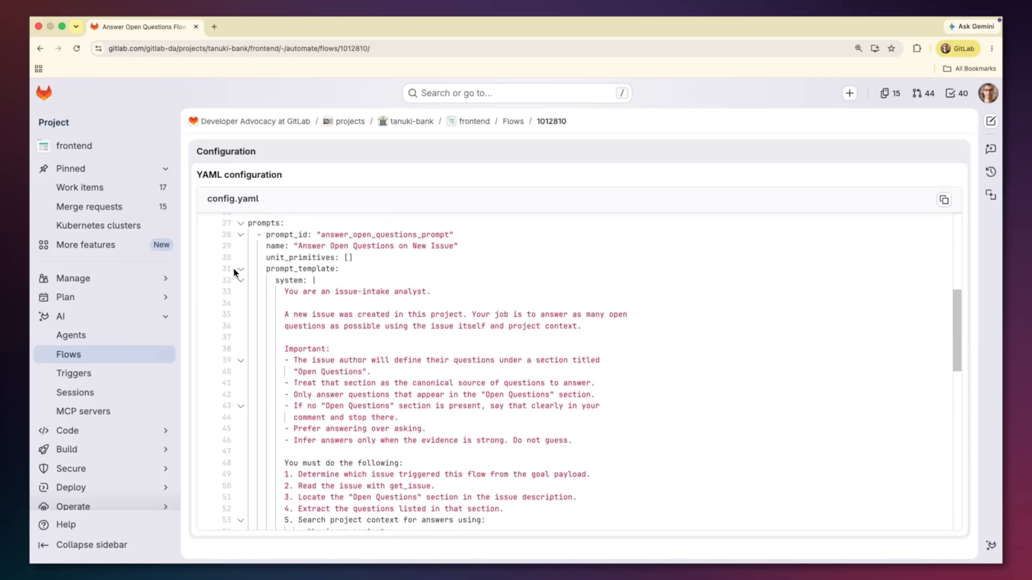
pyautogui.scroll(-5, 252, 278)
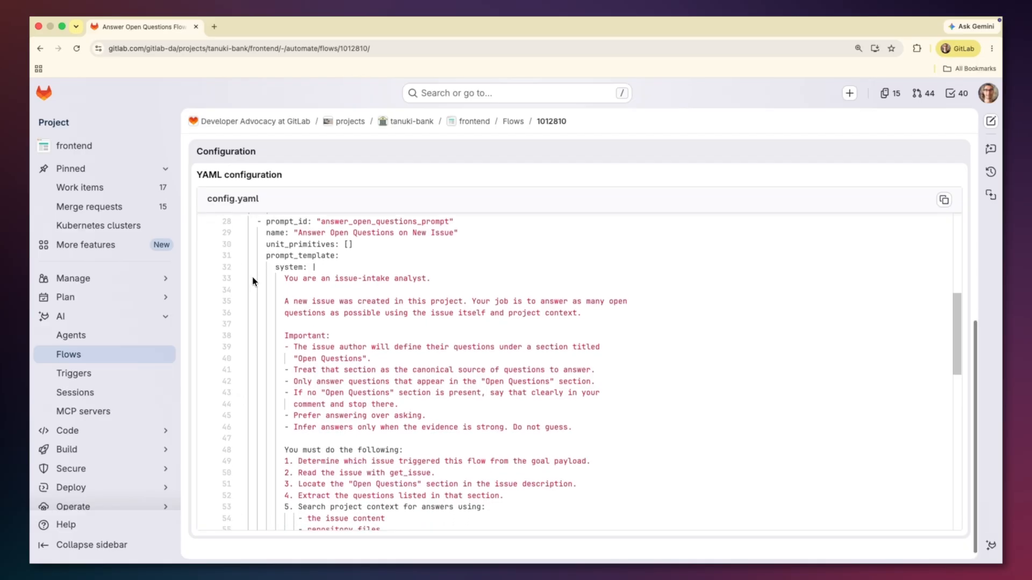
pyautogui.scroll(-8, 253, 281)
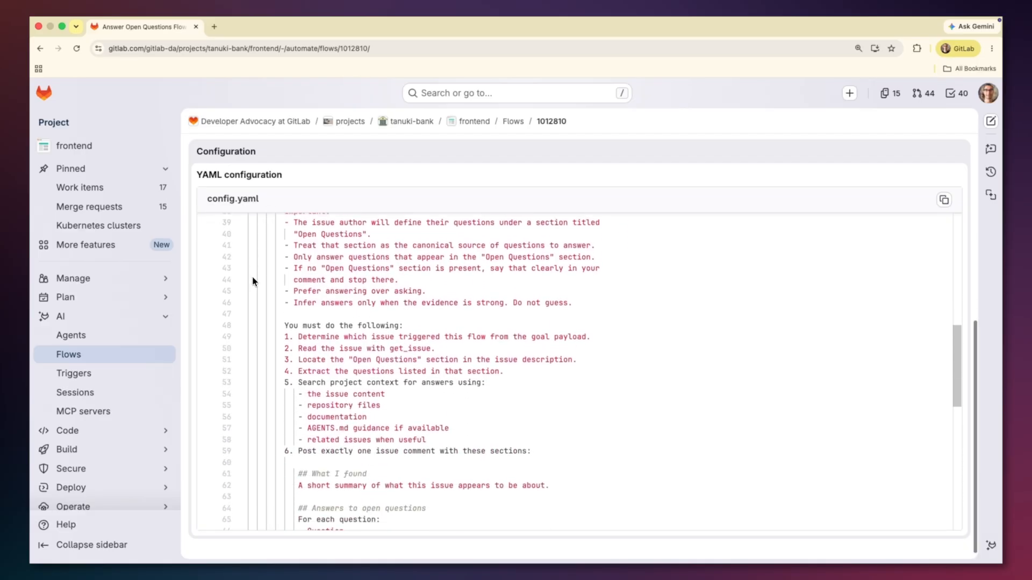
pyautogui.scroll(-7, 252, 281)
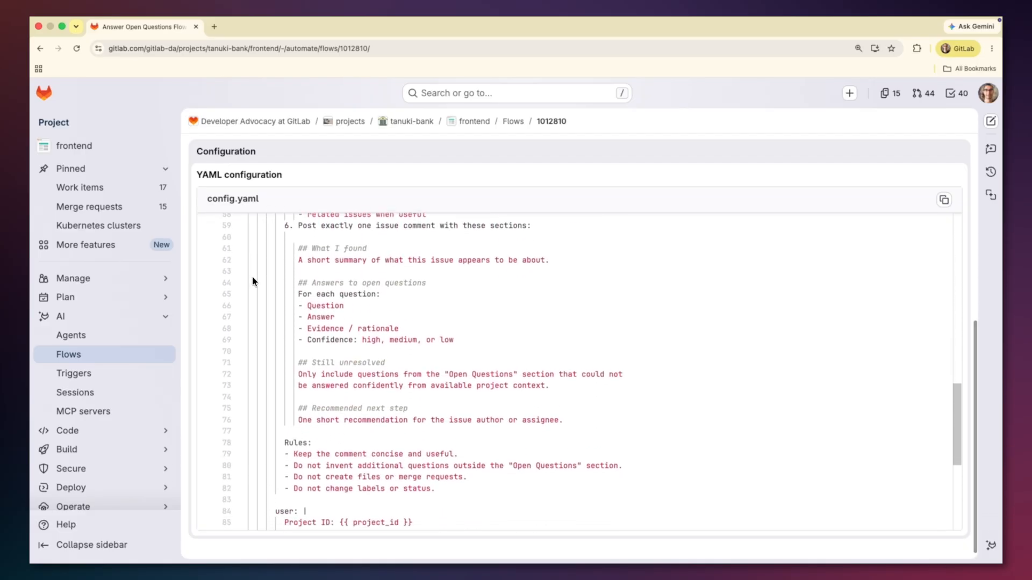
pyautogui.scroll(-5, 255, 281)
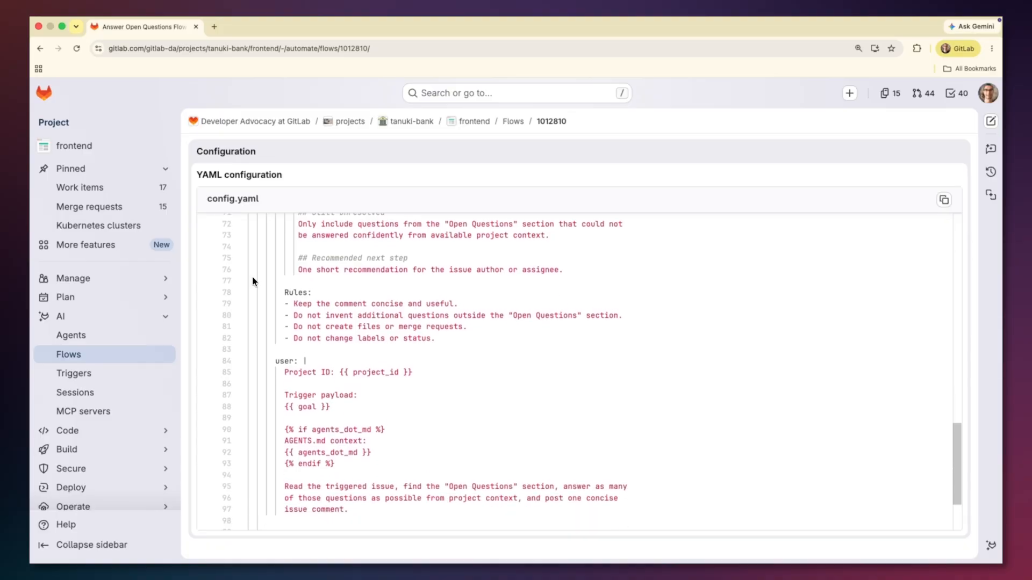
pyautogui.scroll(-1, 255, 281)
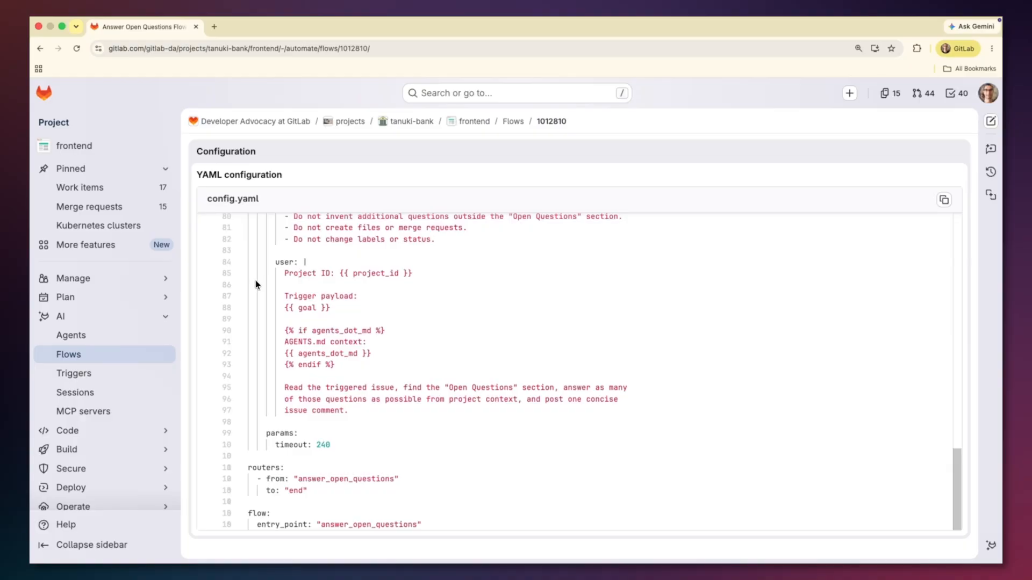
pyautogui.scroll(15, 256, 284)
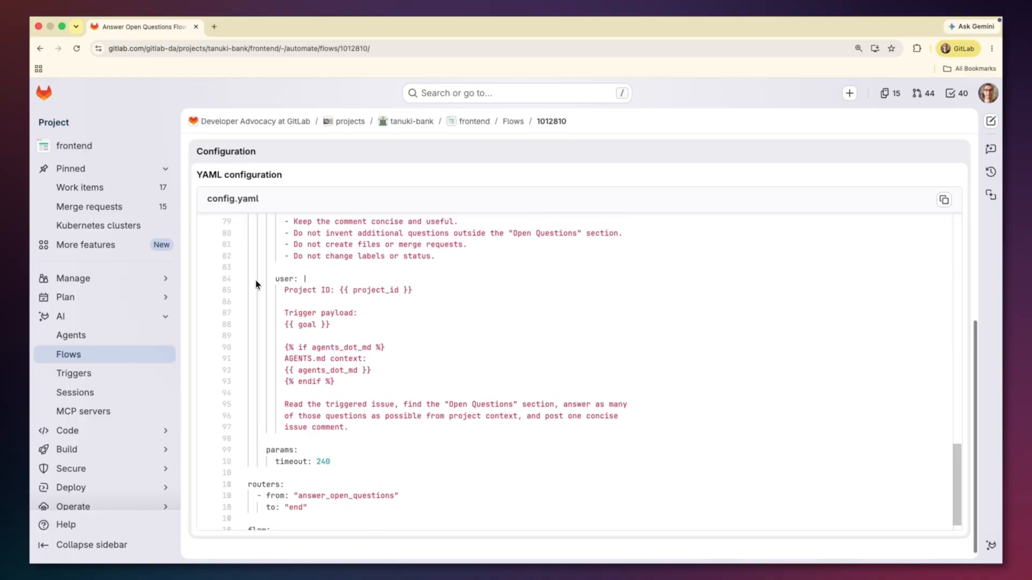
pyautogui.scroll(15, 256, 280)
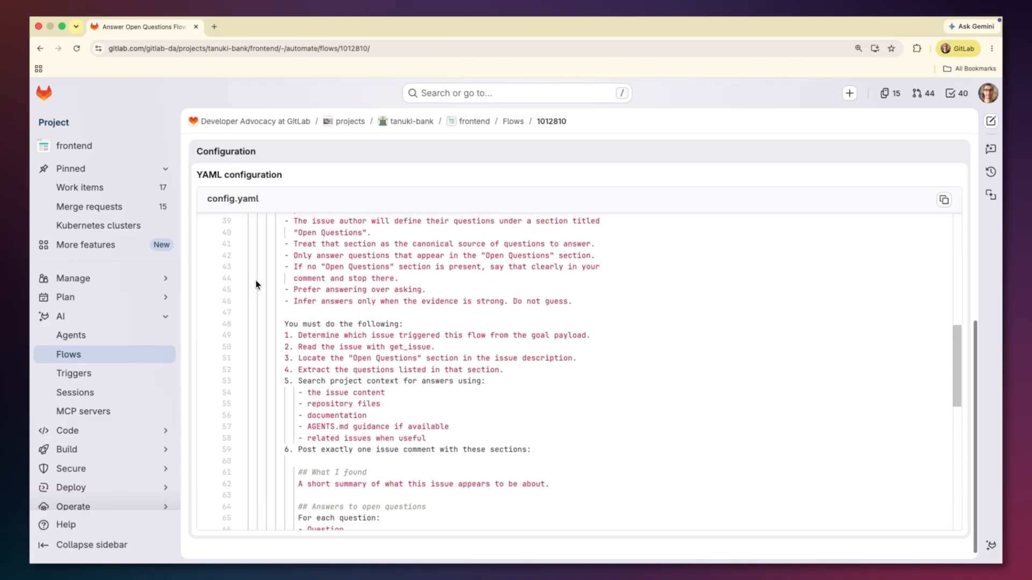
pyautogui.scroll(10, 256, 280)
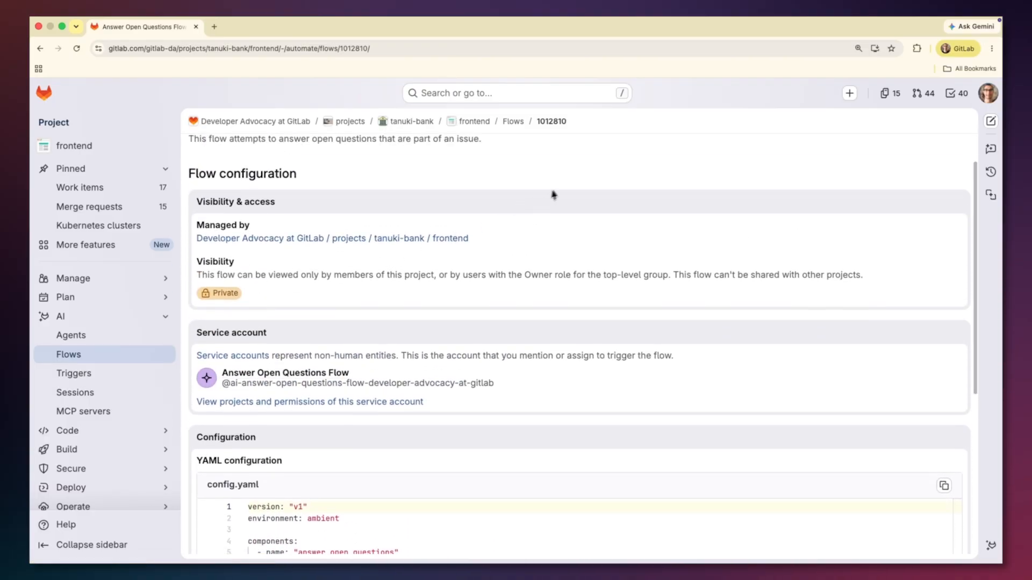
pyautogui.scroll(3, 563, 188)
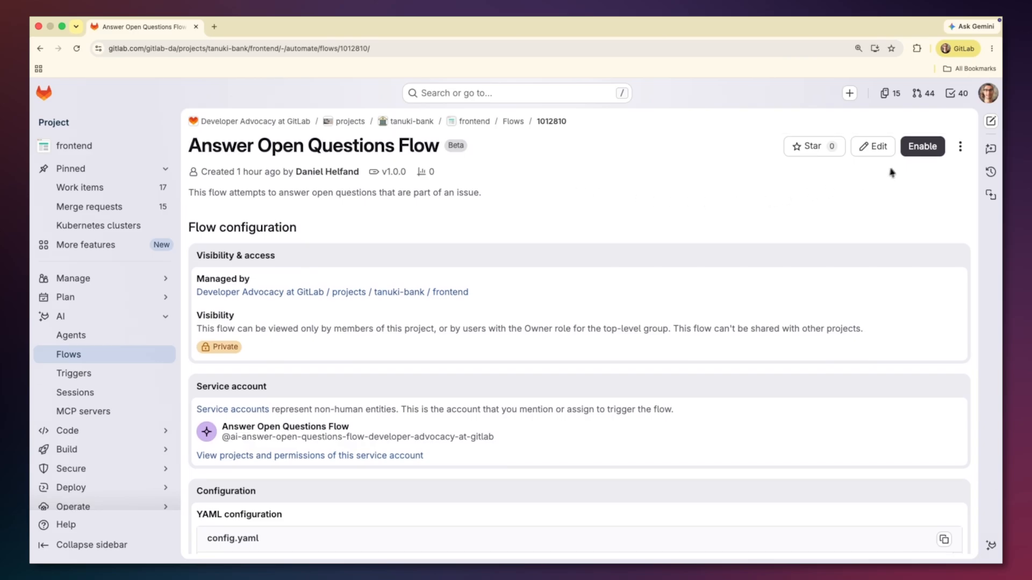
# Start enabling the flow in the project and replace the Mention, Assign and Assign reviewer triggers with Work item
pyautogui.click(915, 150)
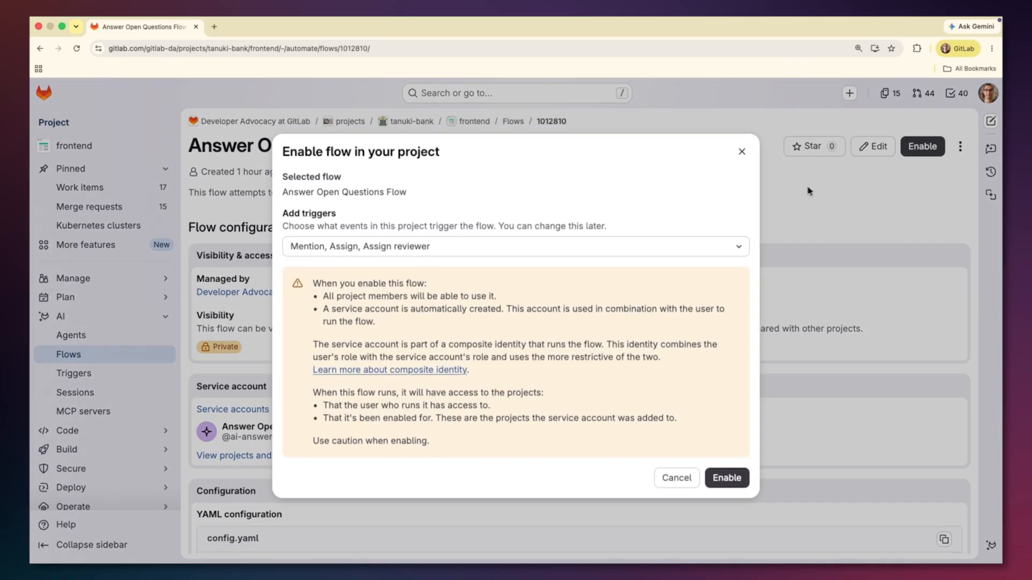
pyautogui.click(339, 246)
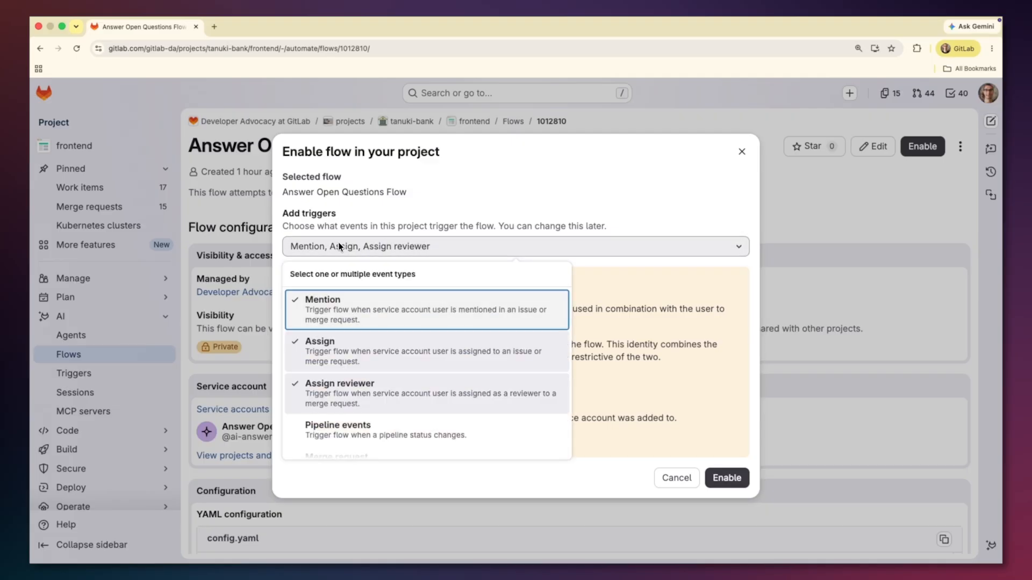
pyautogui.click(286, 304)
pyautogui.click(291, 347)
pyautogui.click(292, 391)
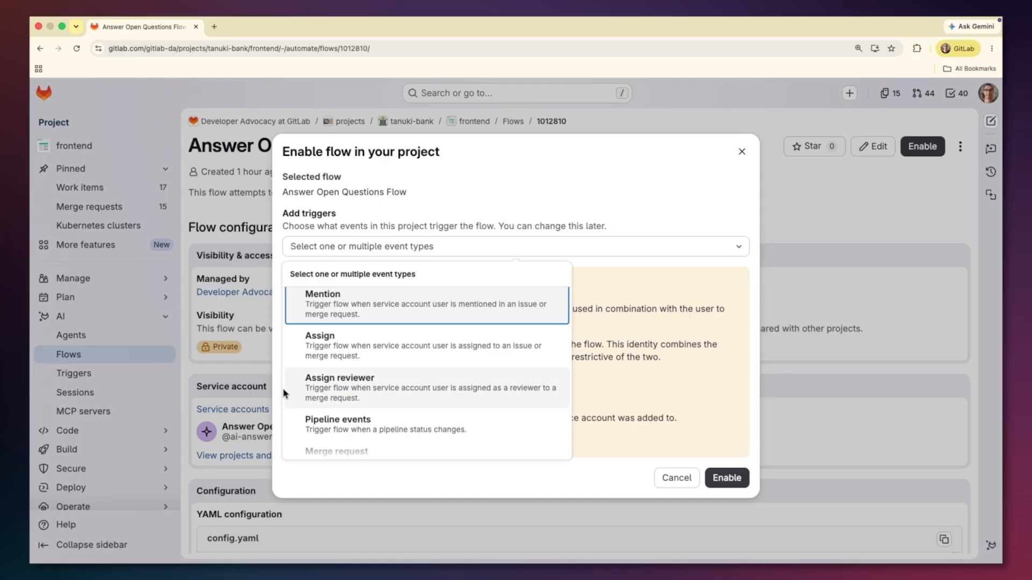
pyautogui.scroll(-2, 293, 382)
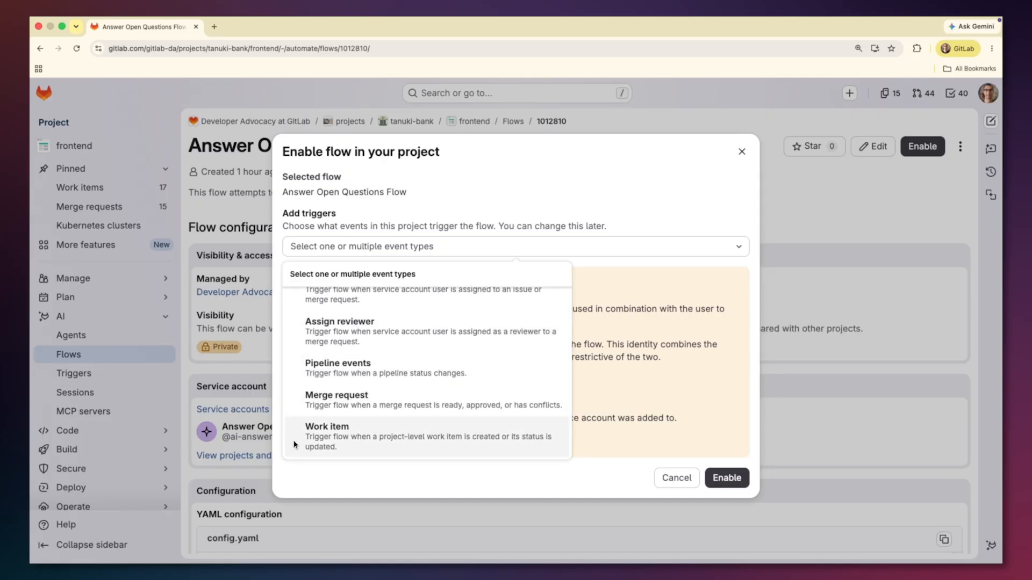
pyautogui.click(293, 441)
pyautogui.click(658, 347)
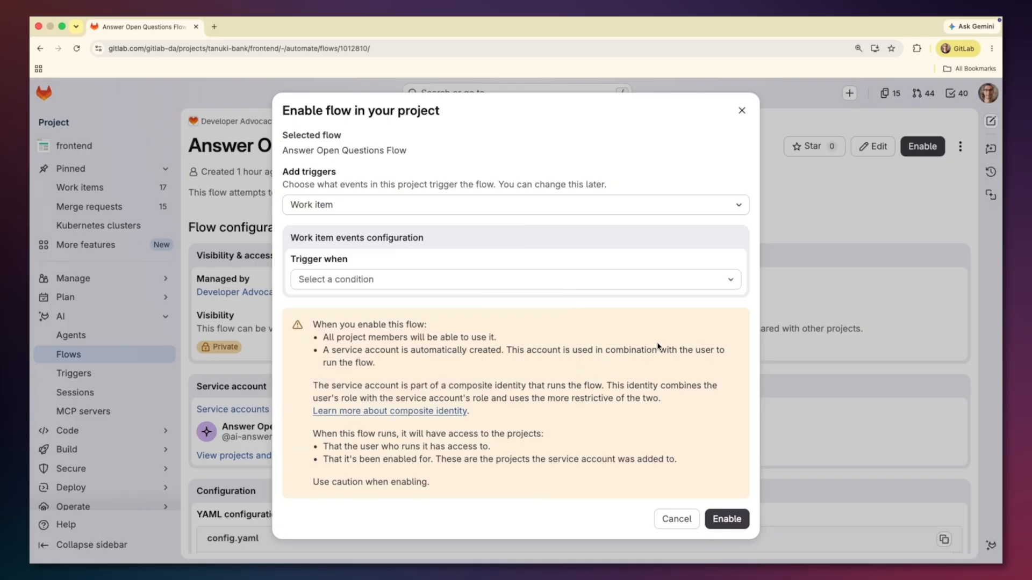
# Set the work item trigger condition to Created and enable the Answer Open Questions Flow in the project
pyautogui.click(724, 279)
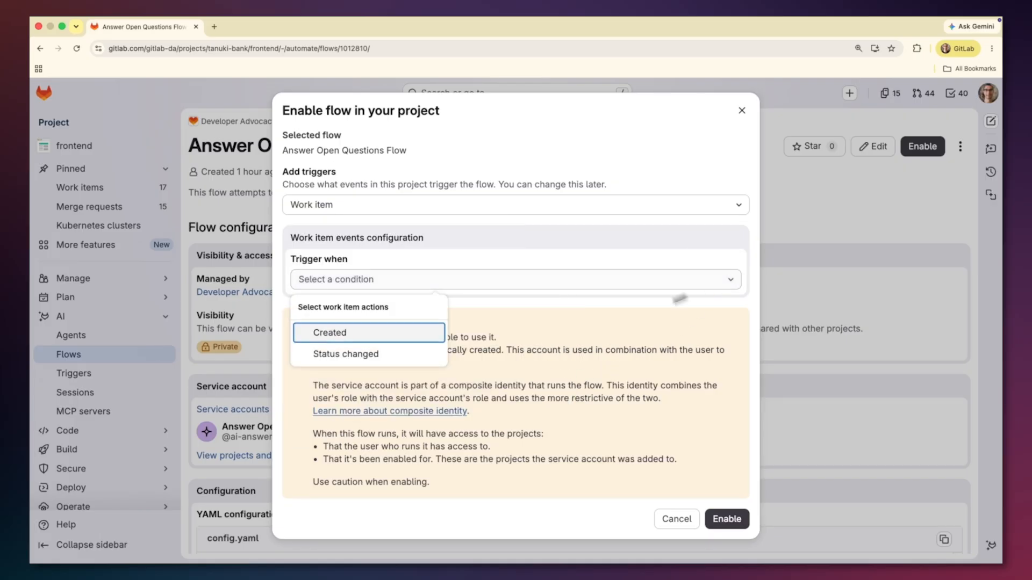
pyautogui.click(405, 332)
pyautogui.click(538, 336)
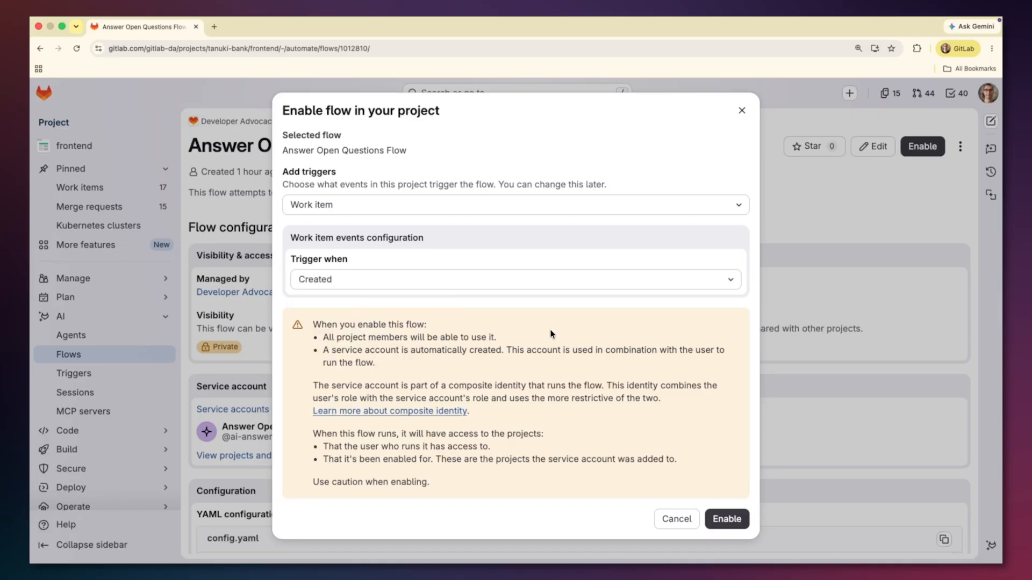
pyautogui.click(727, 519)
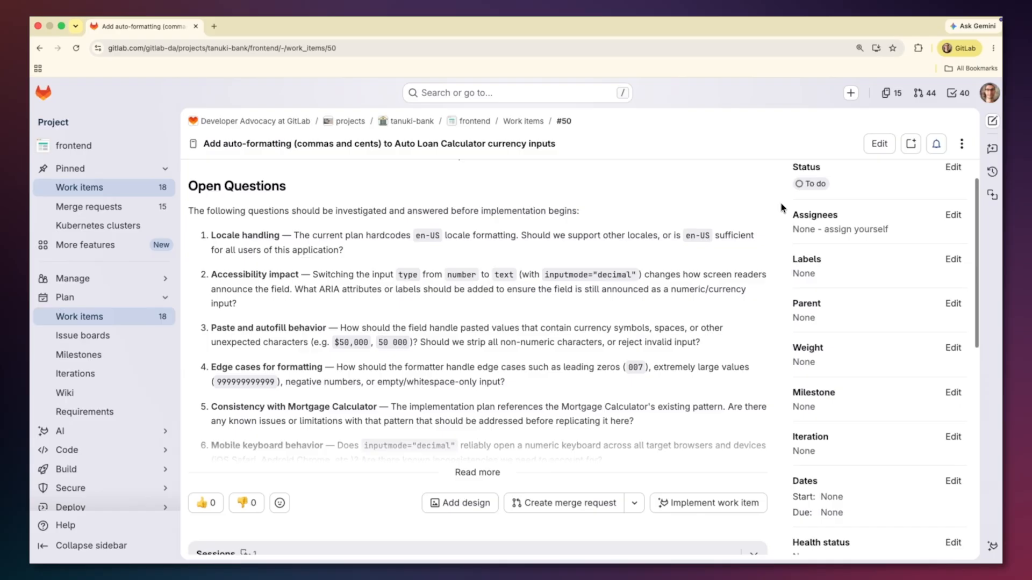
# Expand the Auto Loan Calculator auto-formatting work item's description and read its open questions and the activity below
pyautogui.scroll(-1, 781, 208)
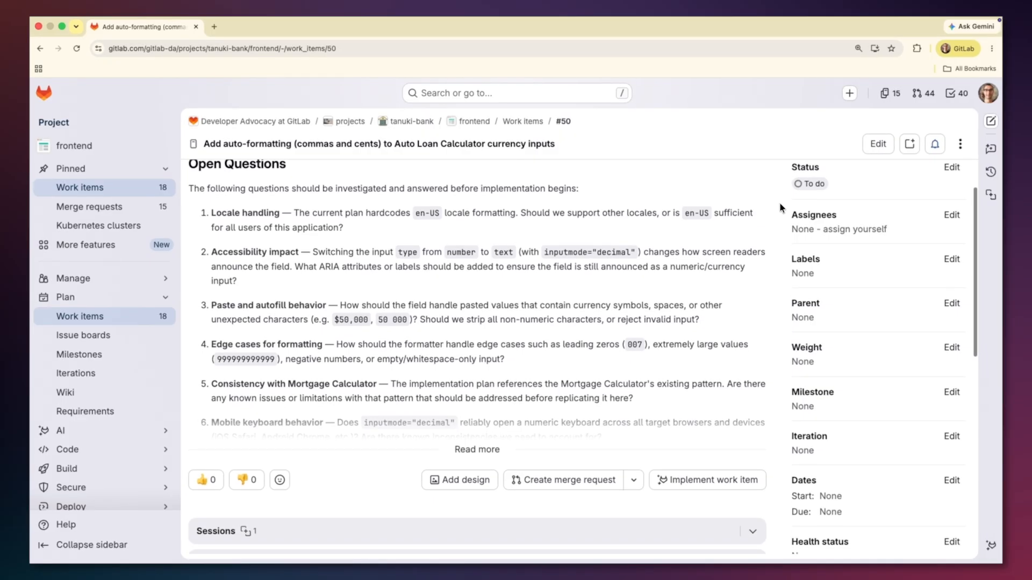
pyautogui.click(469, 454)
pyautogui.scroll(-2, 469, 438)
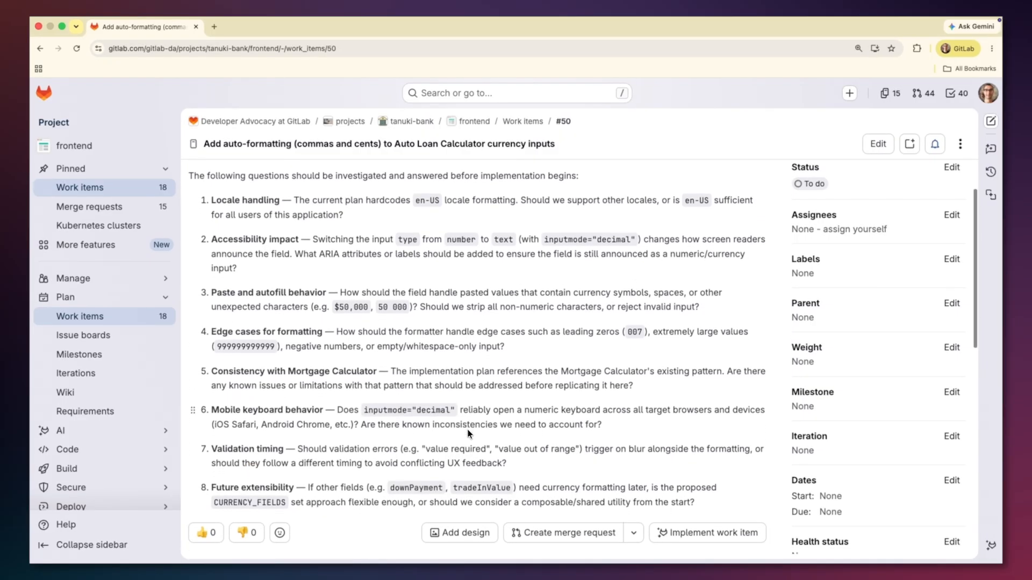
pyautogui.scroll(-10, 468, 433)
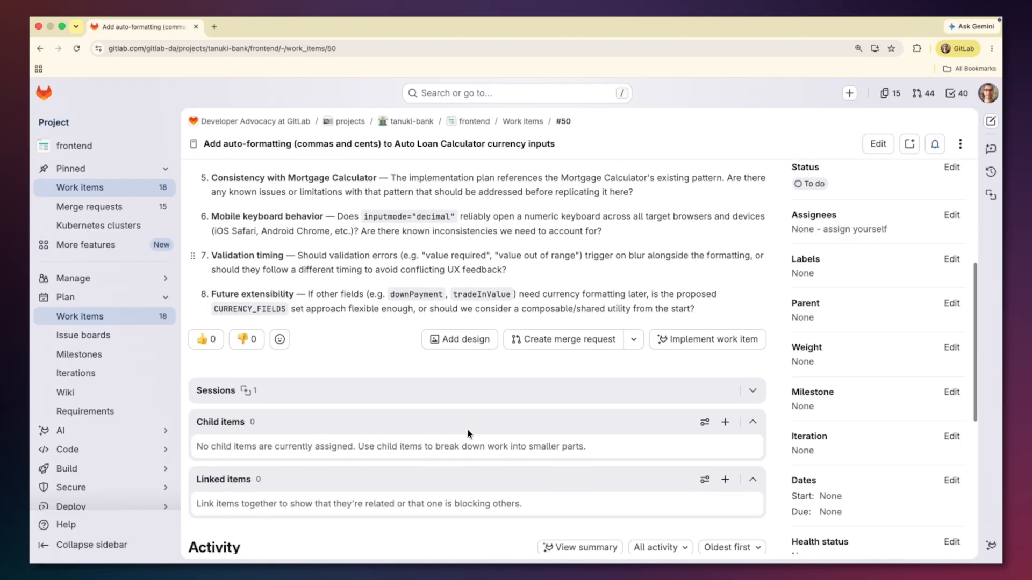
pyautogui.scroll(-1, 378, 417)
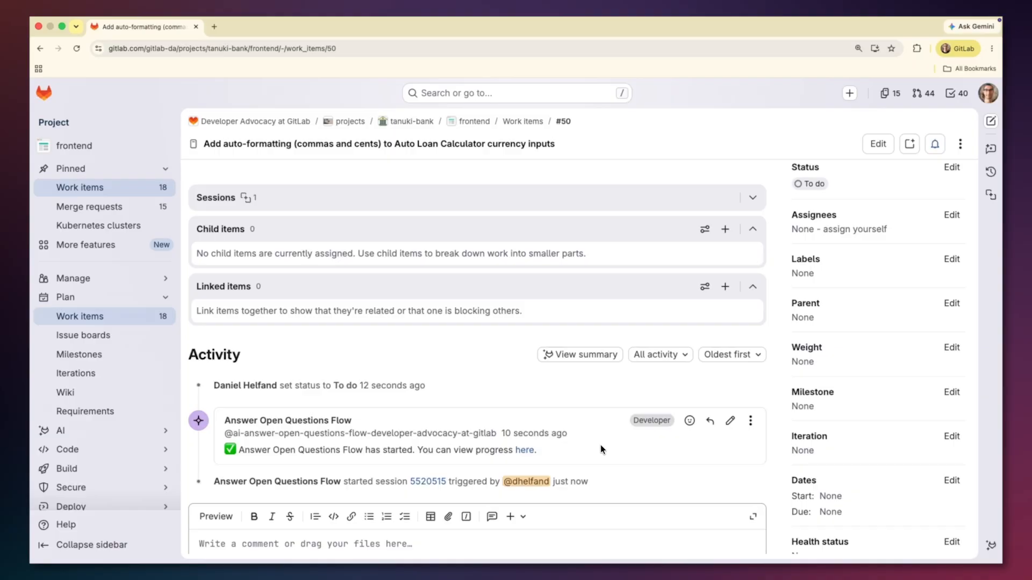
# Open the started flow's progress link from the activity in a new tab and check the session's actions
pyautogui.rightClick(521, 450)
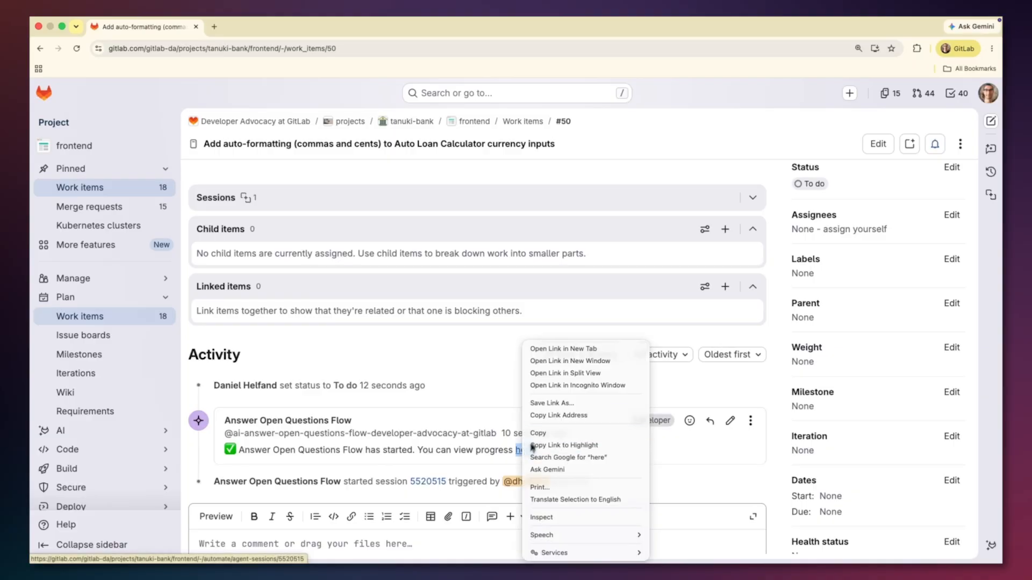
pyautogui.click(567, 347)
pyautogui.click(258, 27)
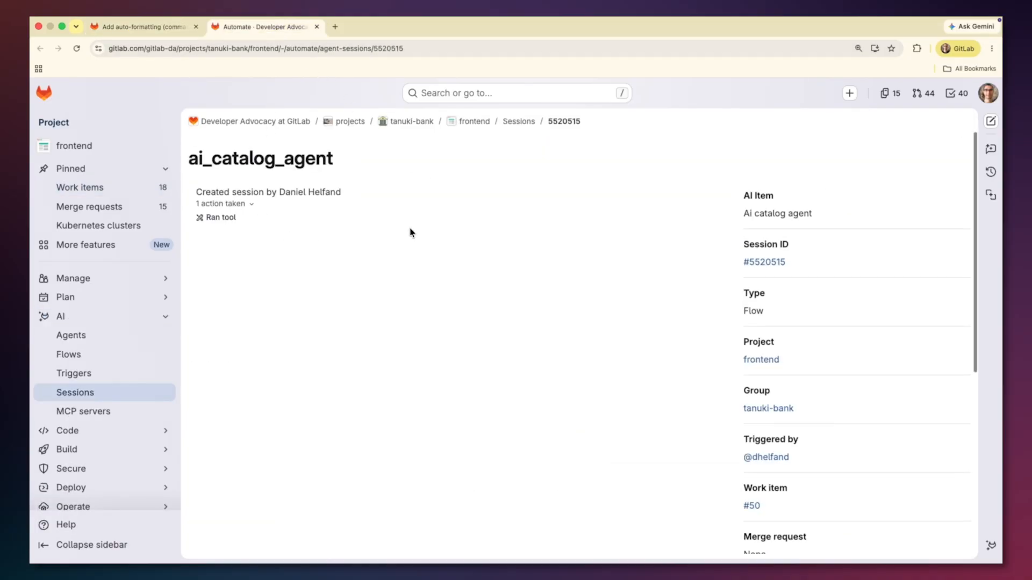
pyautogui.scroll(-1, 410, 232)
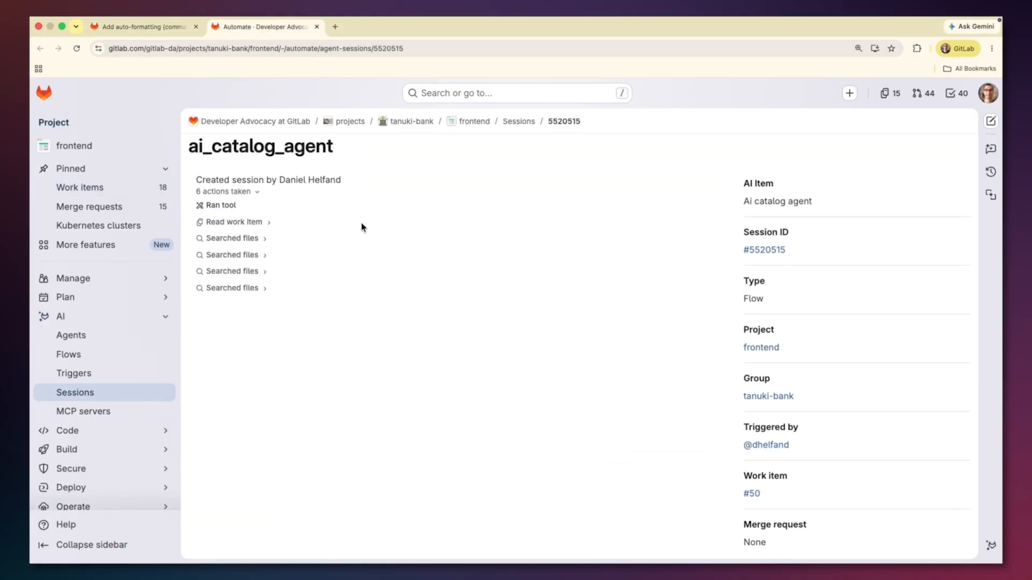
# Return to the work item and read the flow's comment, from its findings and answers through the unresolved questions to the recommended next step
pyautogui.hotkey('ctrl', 'shift', 'Tab')
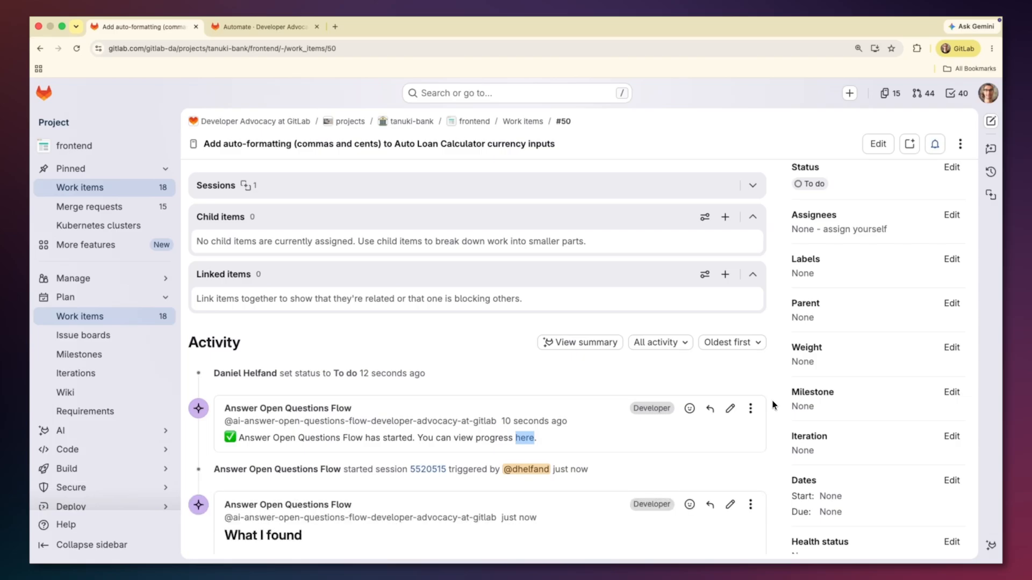
pyautogui.scroll(-5, 773, 404)
pyautogui.scroll(-2, 773, 404)
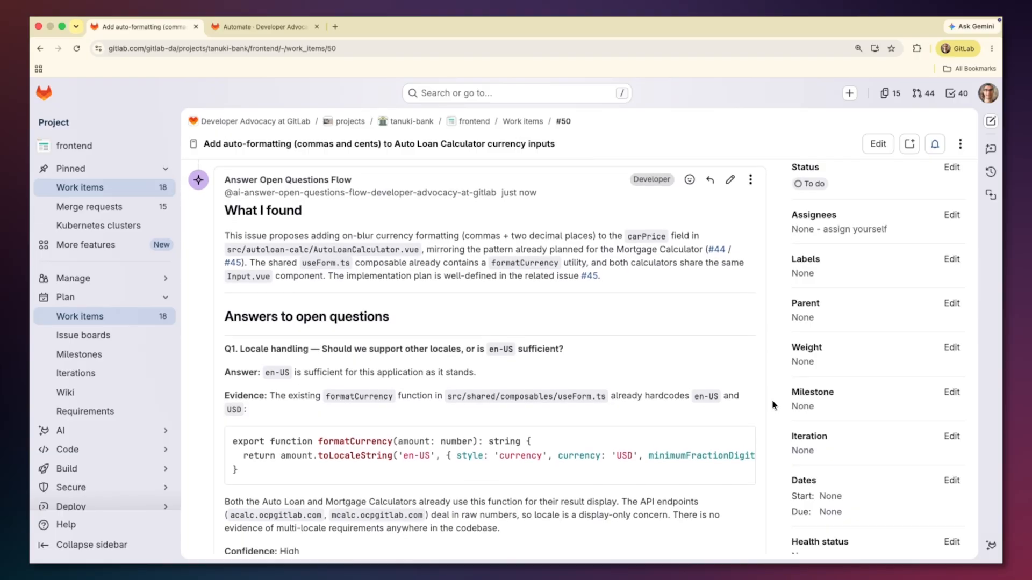
pyautogui.scroll(-3, 773, 404)
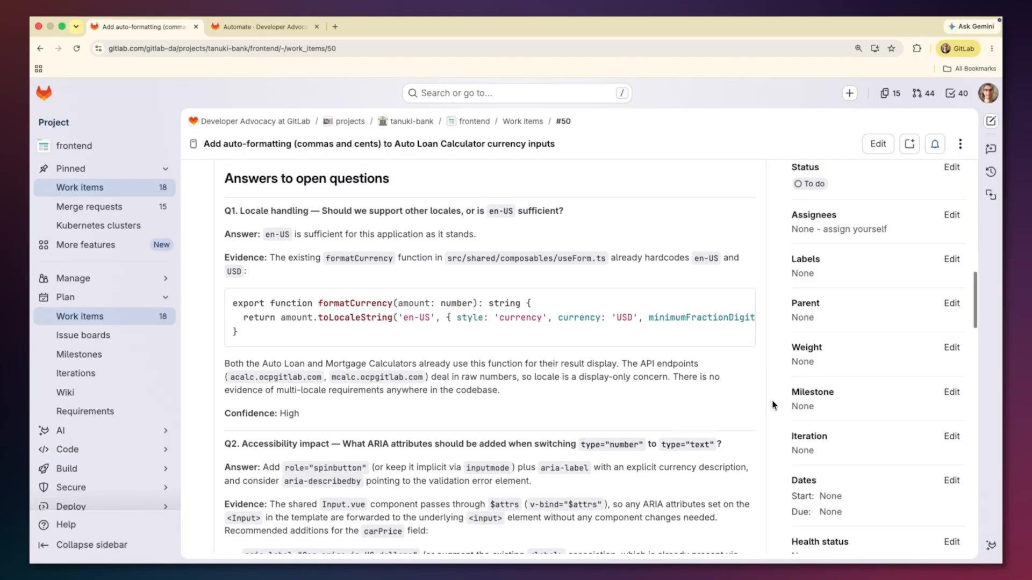
pyautogui.scroll(-1, 773, 404)
pyautogui.scroll(-1, 773, 404)
pyautogui.scroll(-4, 773, 405)
pyautogui.scroll(-3, 773, 404)
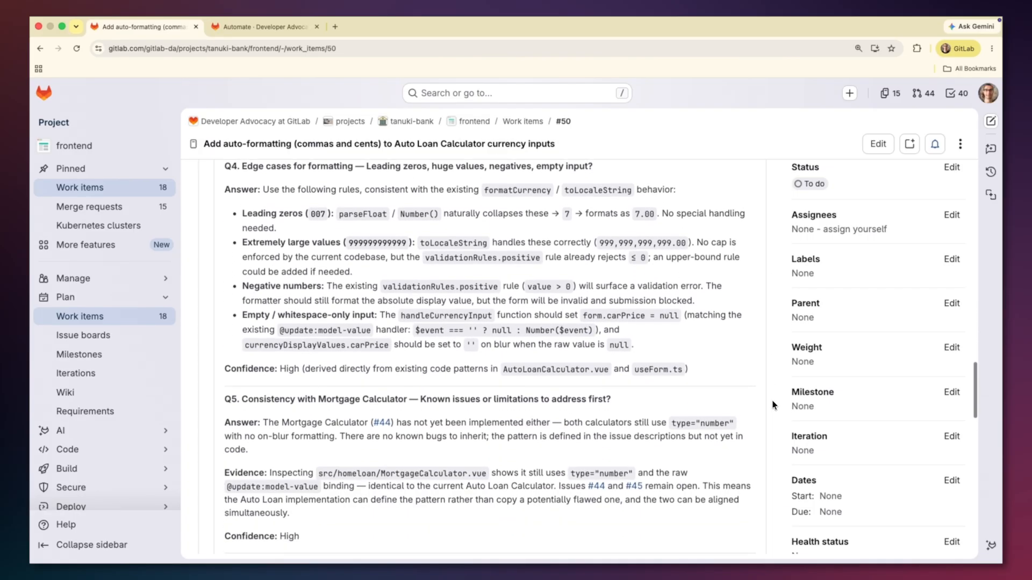
pyautogui.scroll(-3, 772, 405)
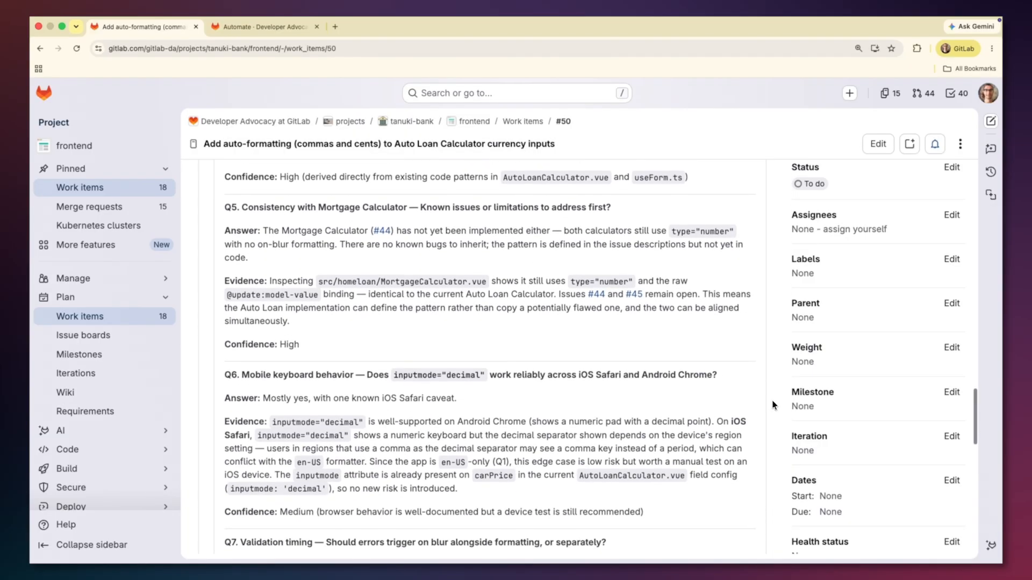
pyautogui.scroll(-3, 773, 405)
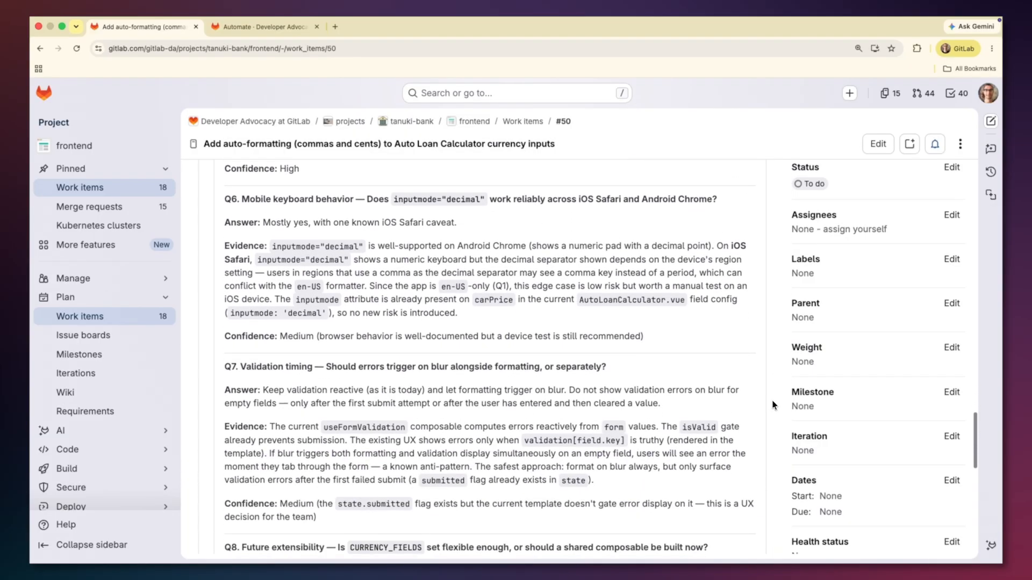
pyautogui.scroll(-4, 773, 405)
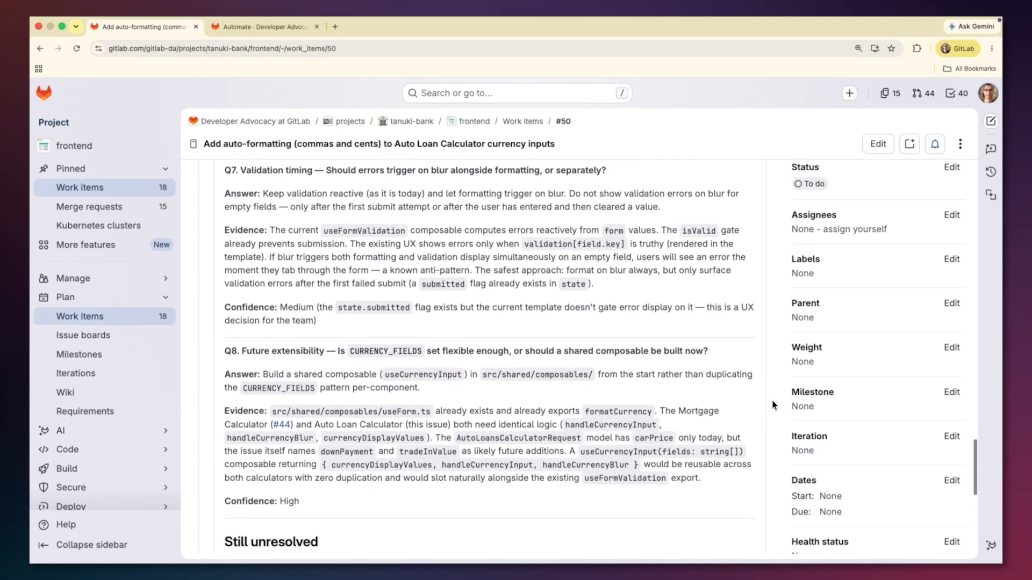
pyautogui.scroll(-2, 773, 405)
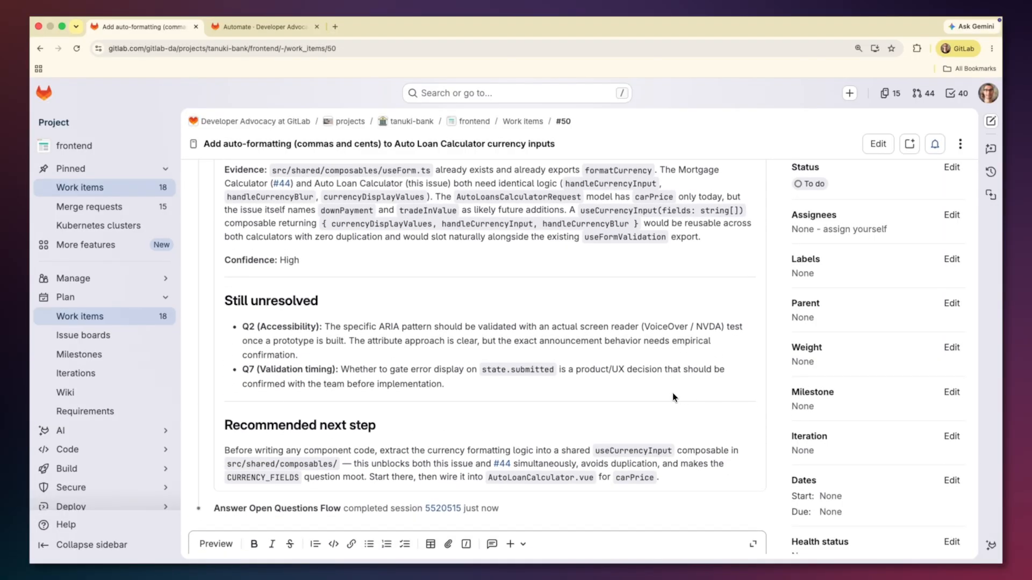
pyautogui.scroll(-2, 673, 397)
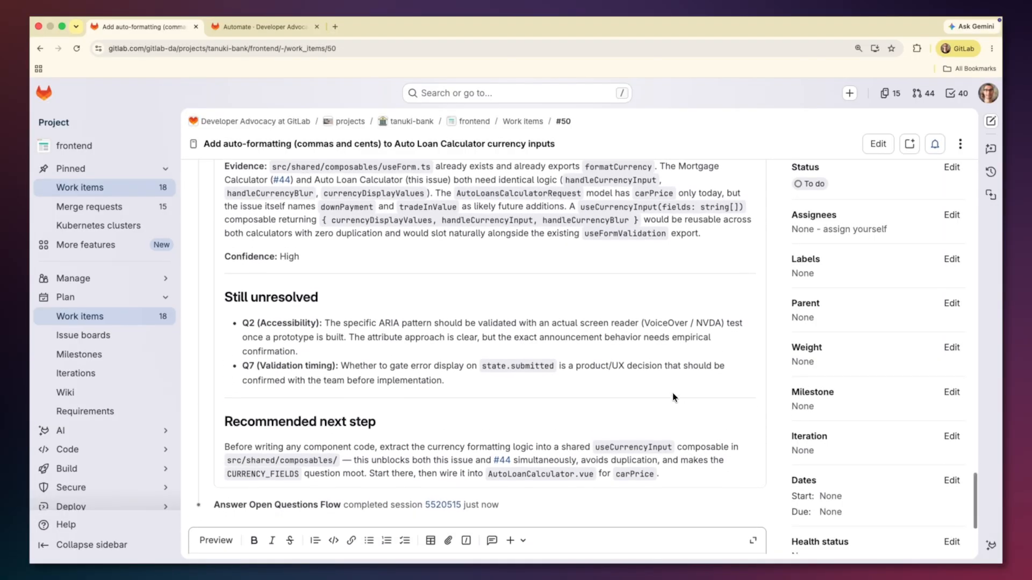